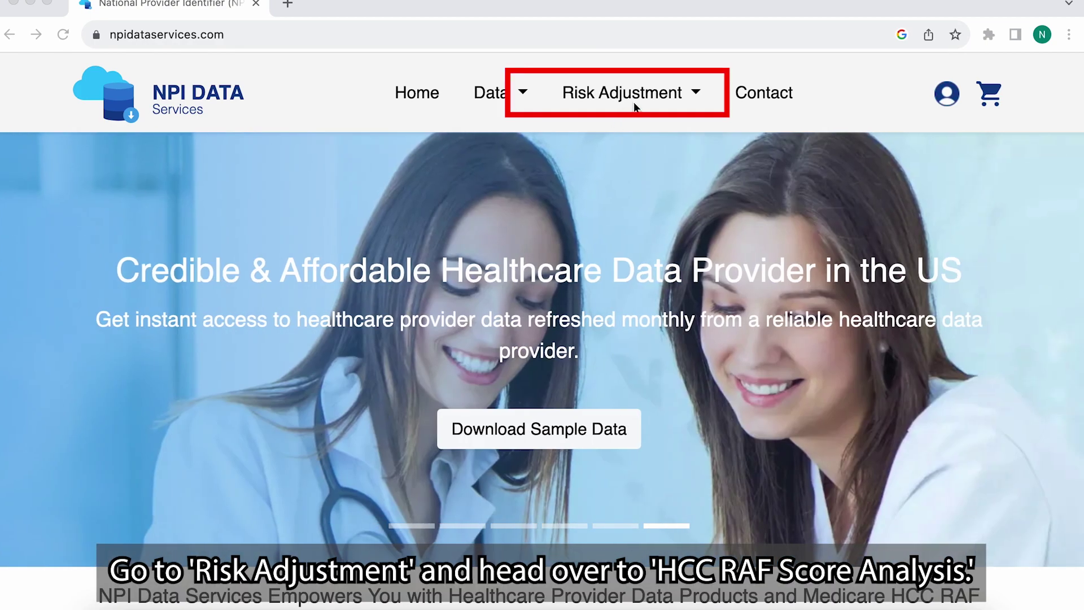
- Open the Post-Prospective Coding tool from the HCC RAF Score Analysis Tools under Risk Adjustment
click(649, 101)
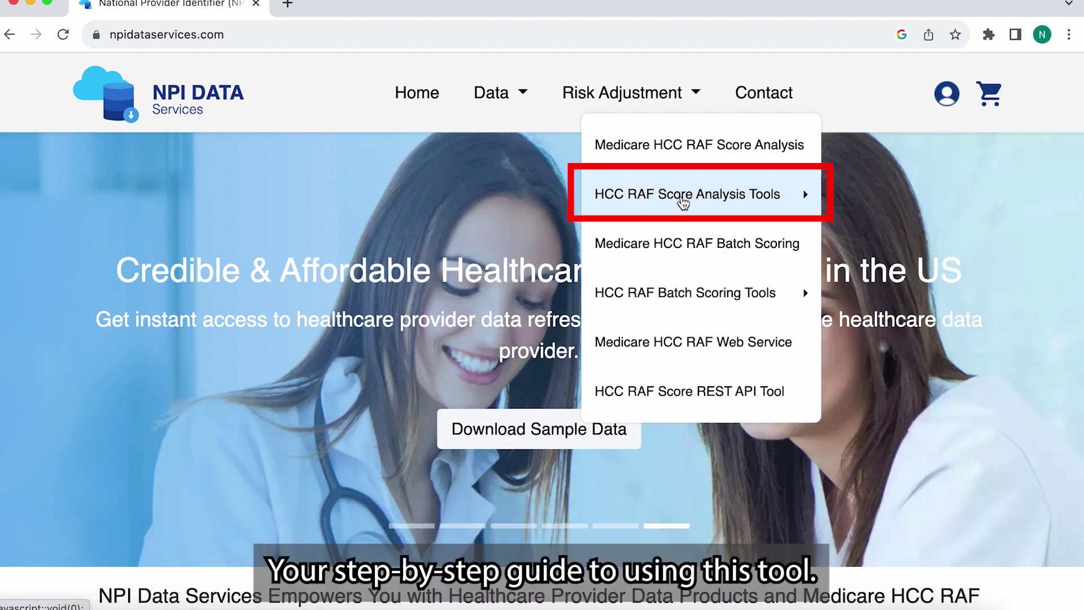
click(683, 202)
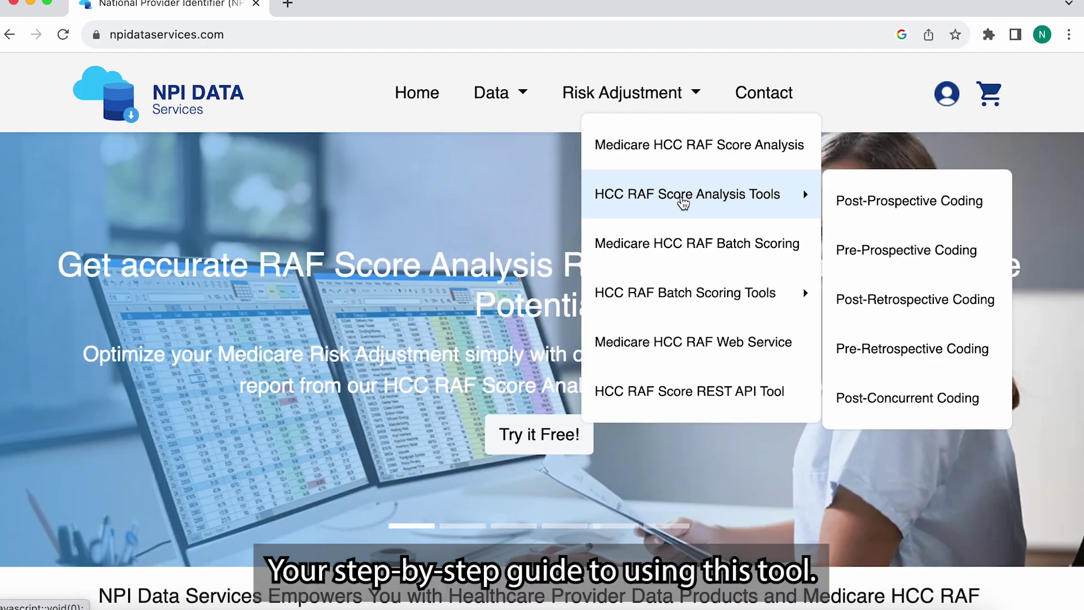
click(875, 203)
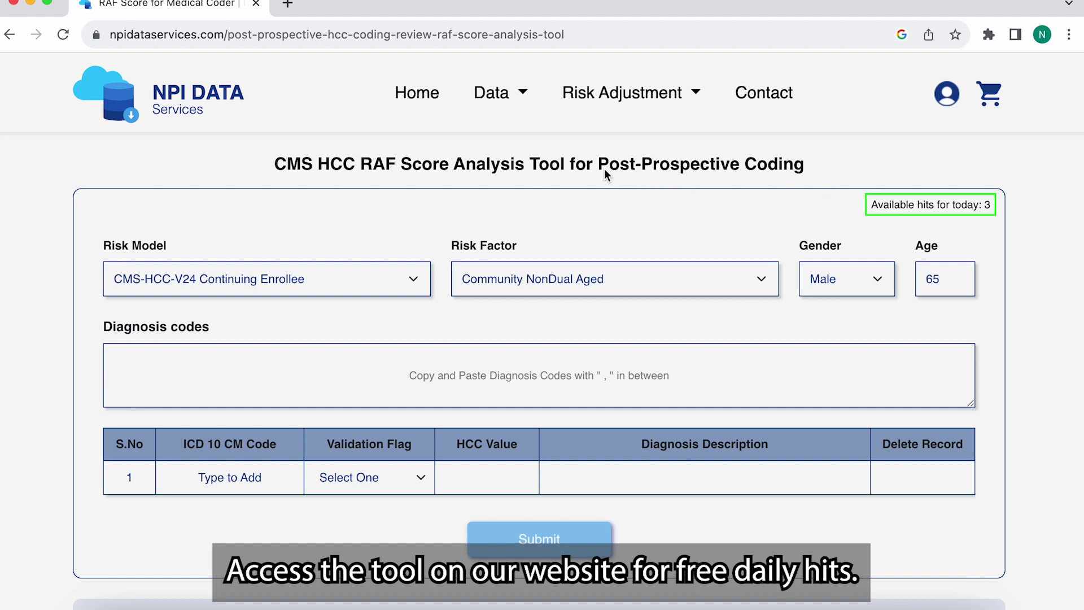
- Choose CMS-HCC-V24 Continuing Enrollee as the risk model and Community NonDual Aged as the risk factor
click(413, 279)
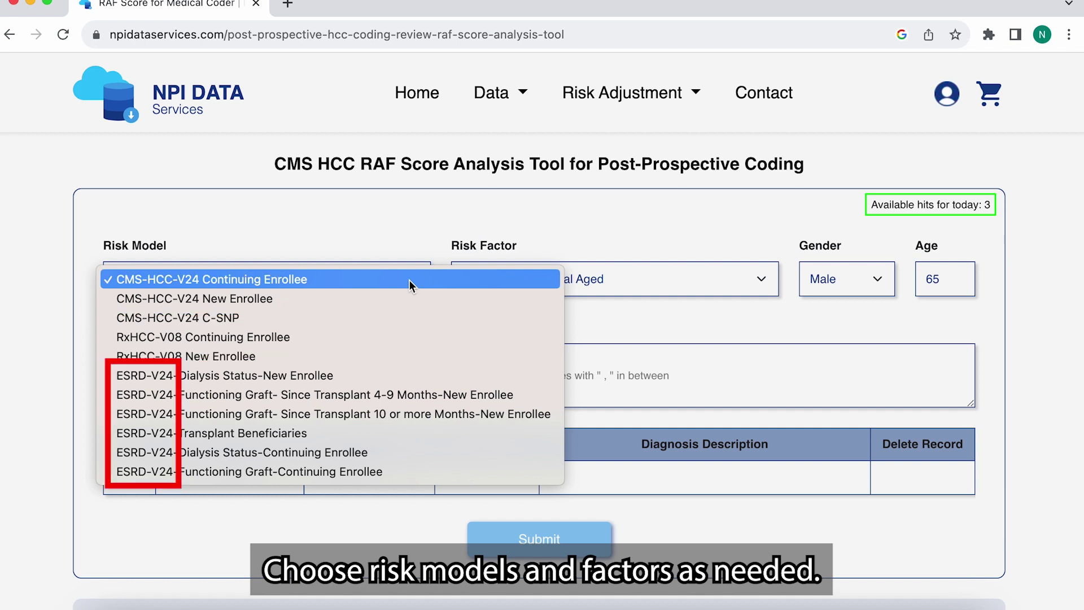
click(409, 280)
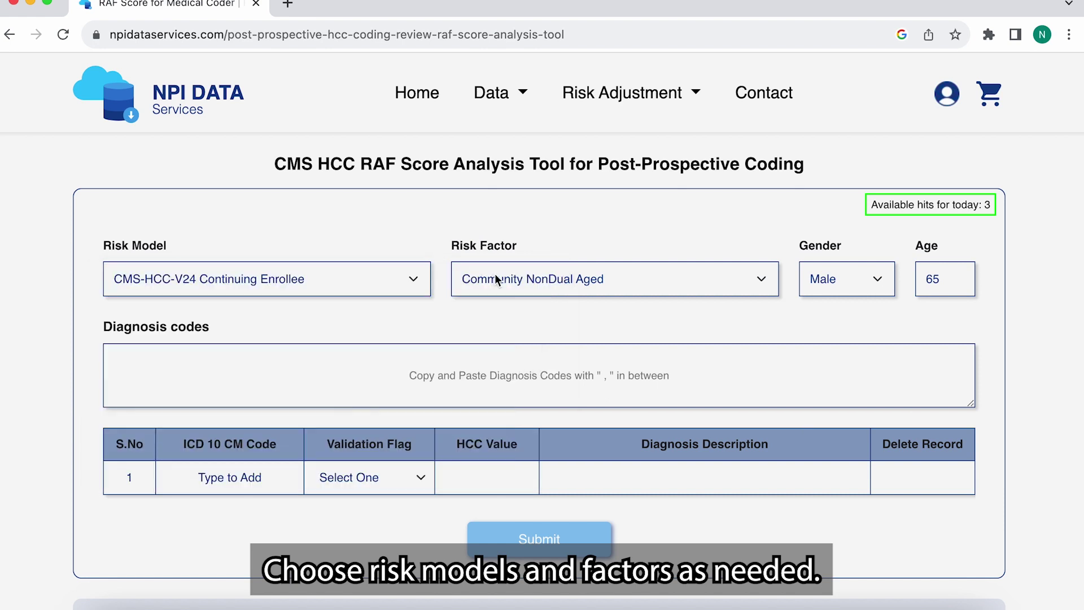
click(496, 276)
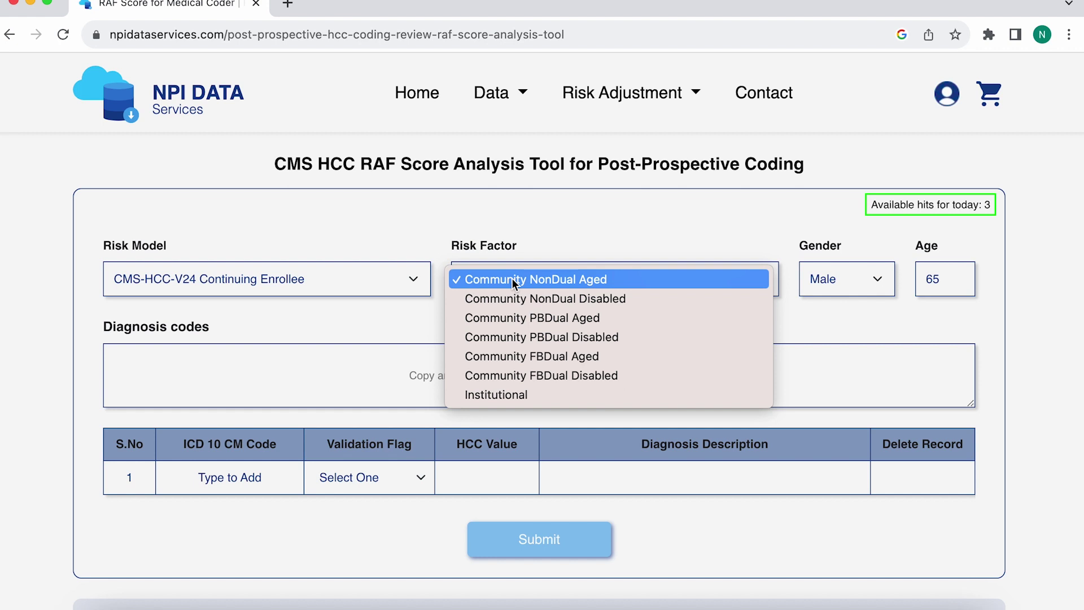
click(511, 277)
- Keep the gender as Male and set the age to 75
click(851, 288)
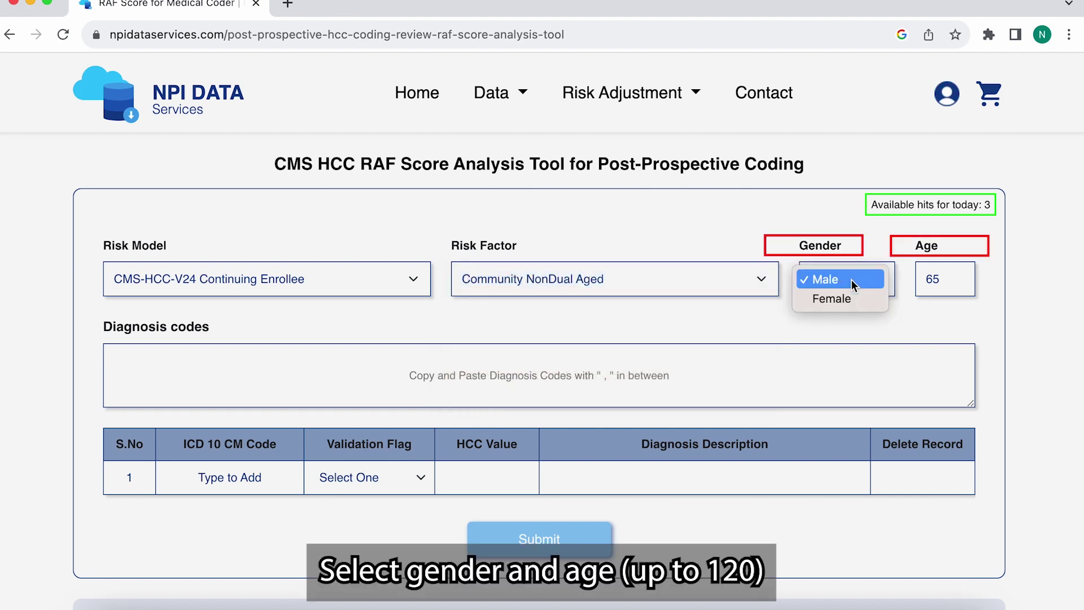
click(924, 320)
click(942, 280)
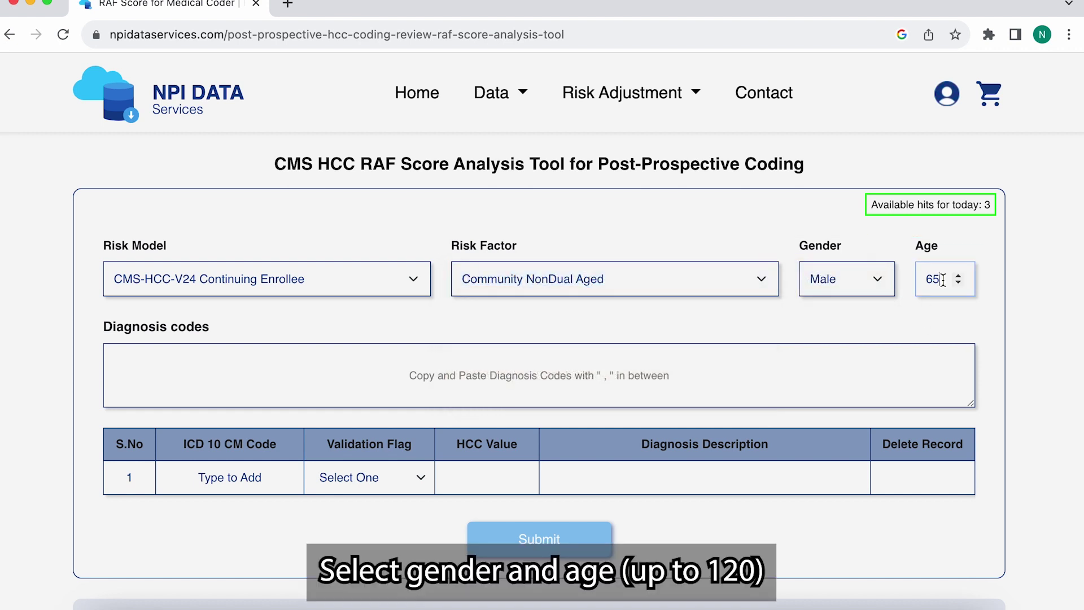
key(BackSpace)
key(BackSpace)
text(75)
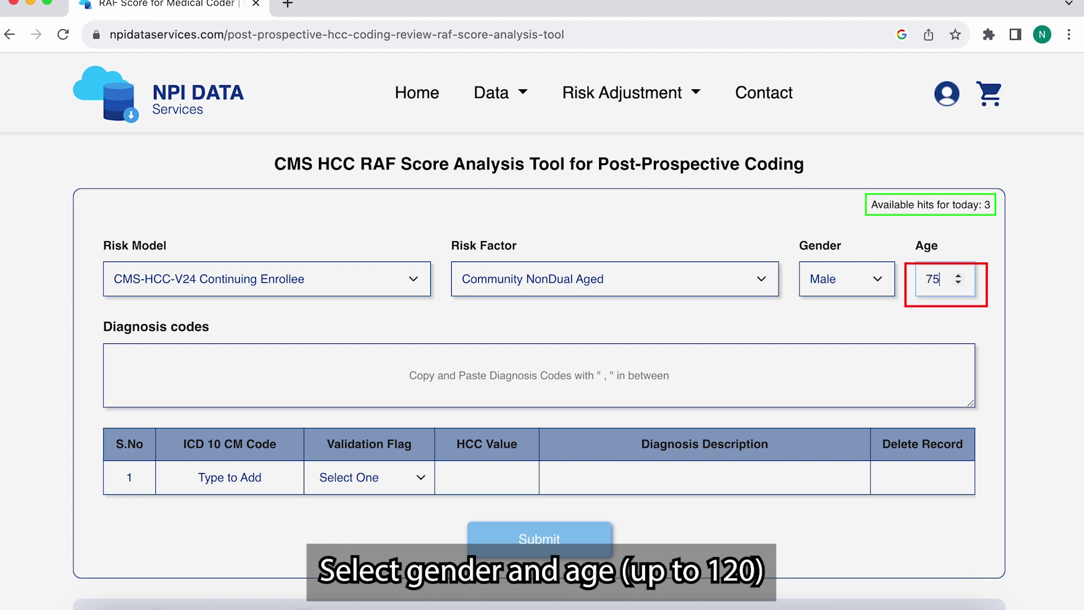
- Enter the diagnosis codes N1830,I509,E119,E1122,E0821,C61 and load them into the code table
click(894, 370)
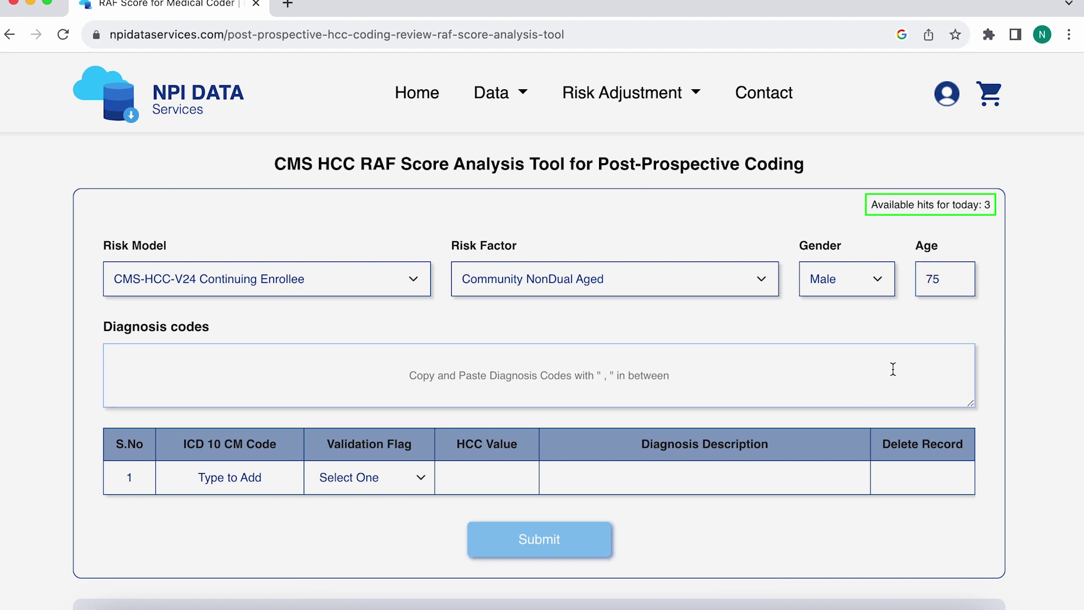
text(N1830,I509,E119,E1122,E0821,C61)
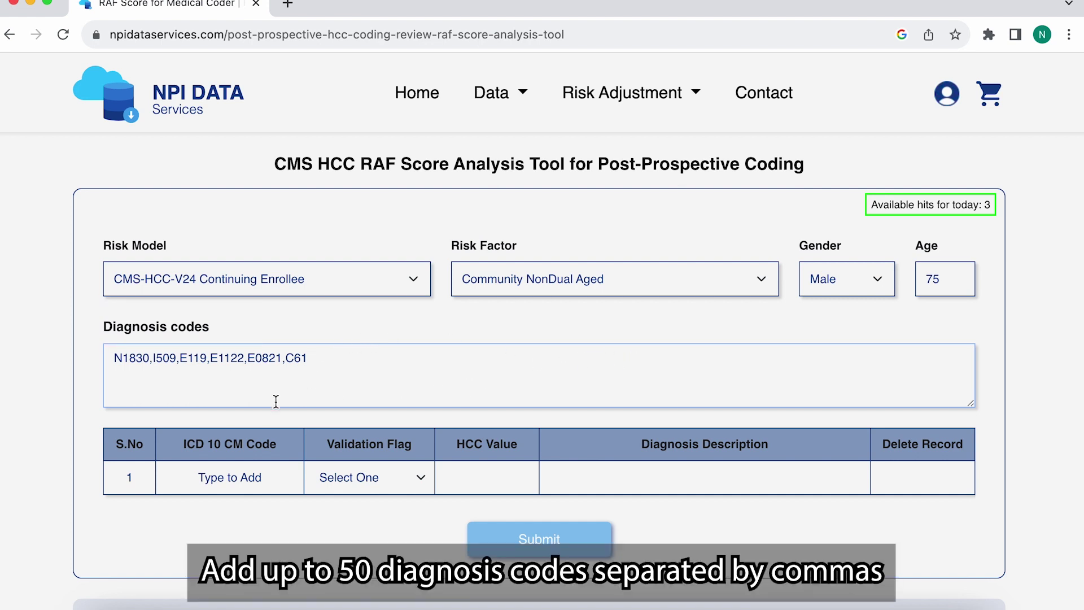
click(284, 422)
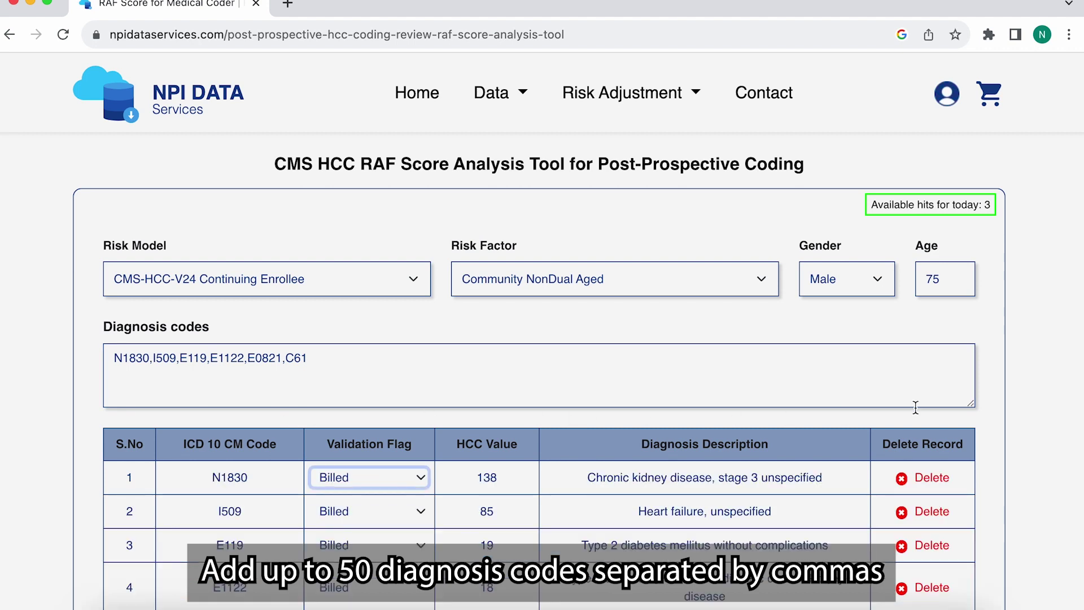
- Set the validation flag of code N1830 to New and of code I509 to Missed
key(space)
key(Down)
key(Return)
key(Tab)
key(space)
key(Down)
key(Down)
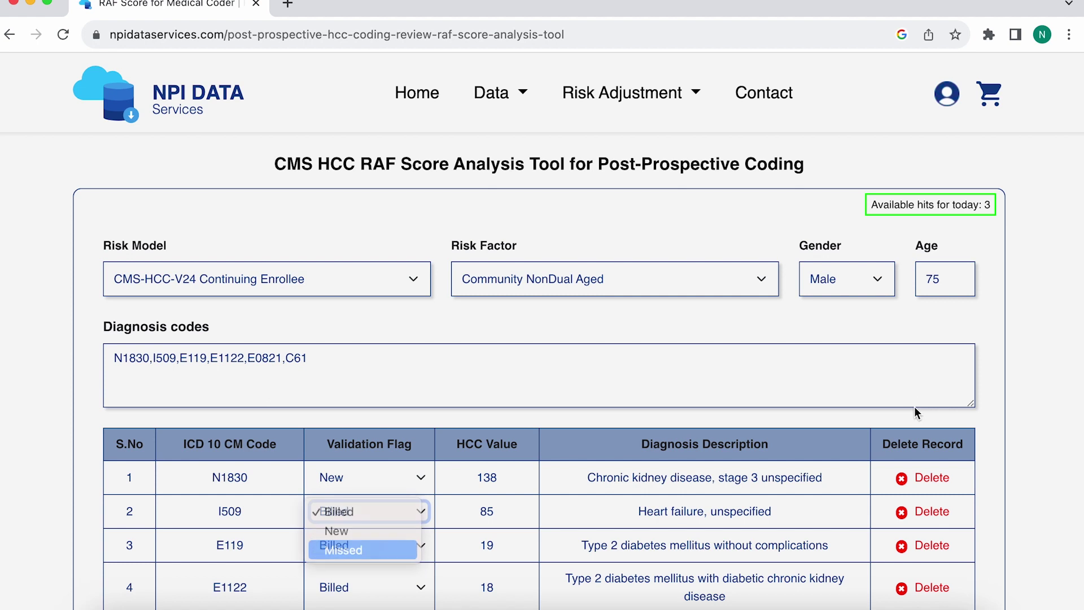
key(Return)
- Set the validation flag of code E119 to Missed
key(Tab)
key(space)
key(Down)
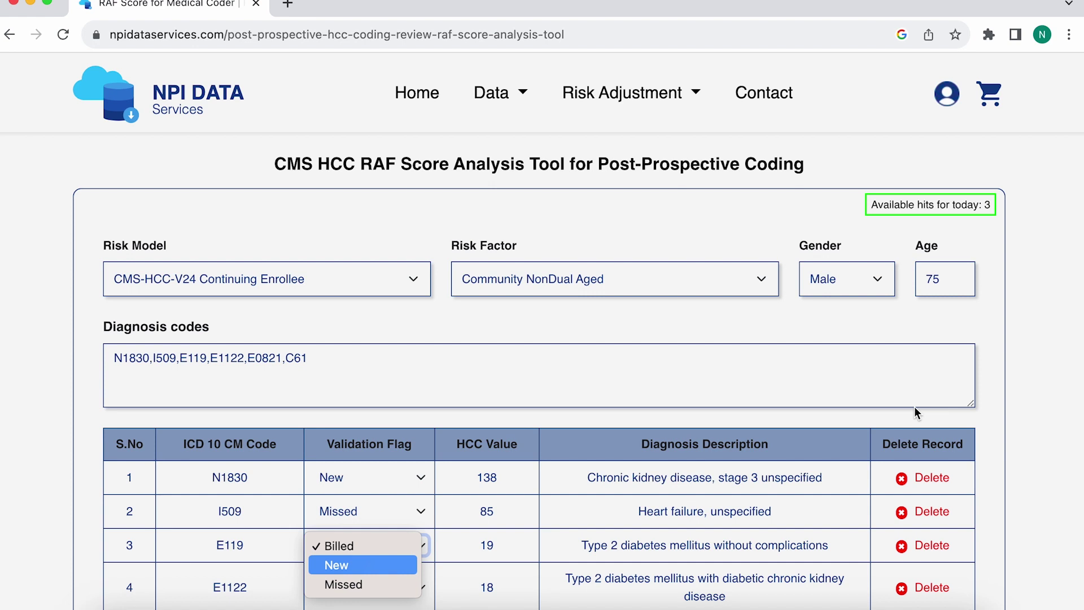
key(Down)
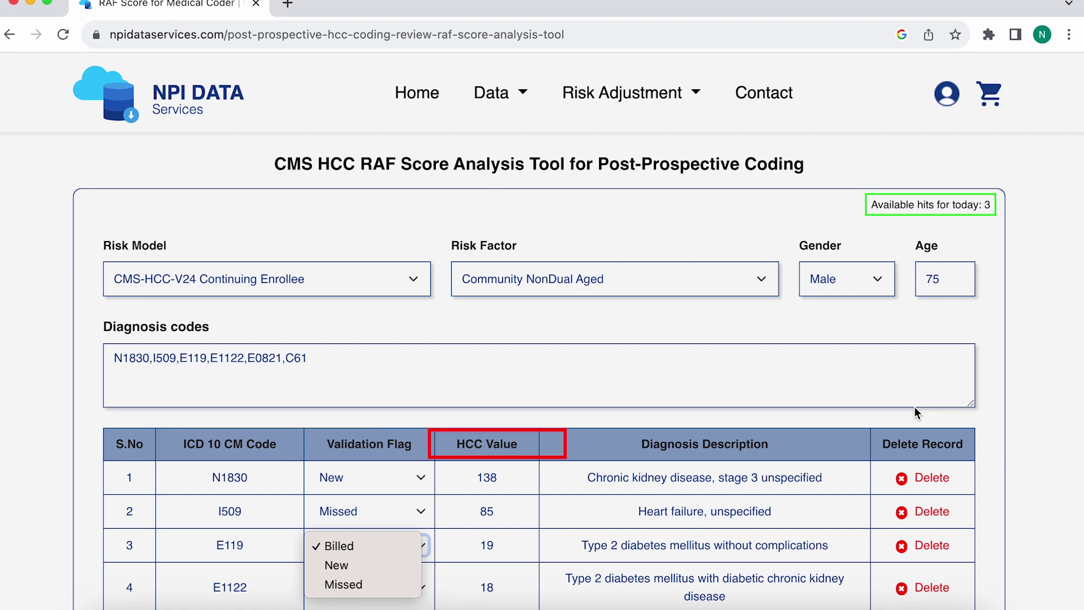
key(Return)
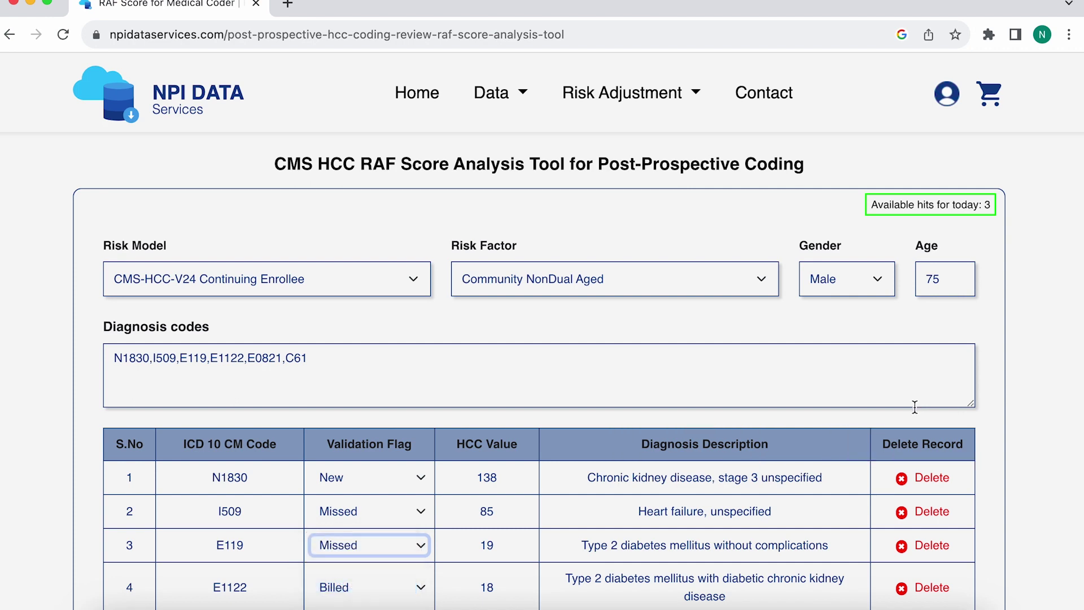
- Set the validation flag of code E0821 to New, leaving E1122 as Billed
key(Tab)
key(Tab)
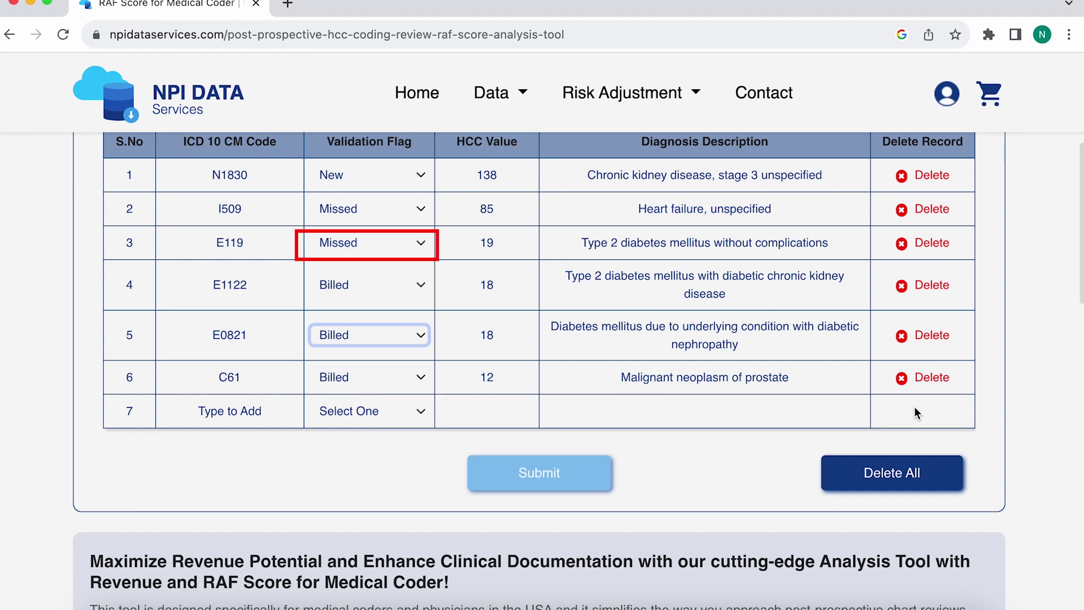
key(space)
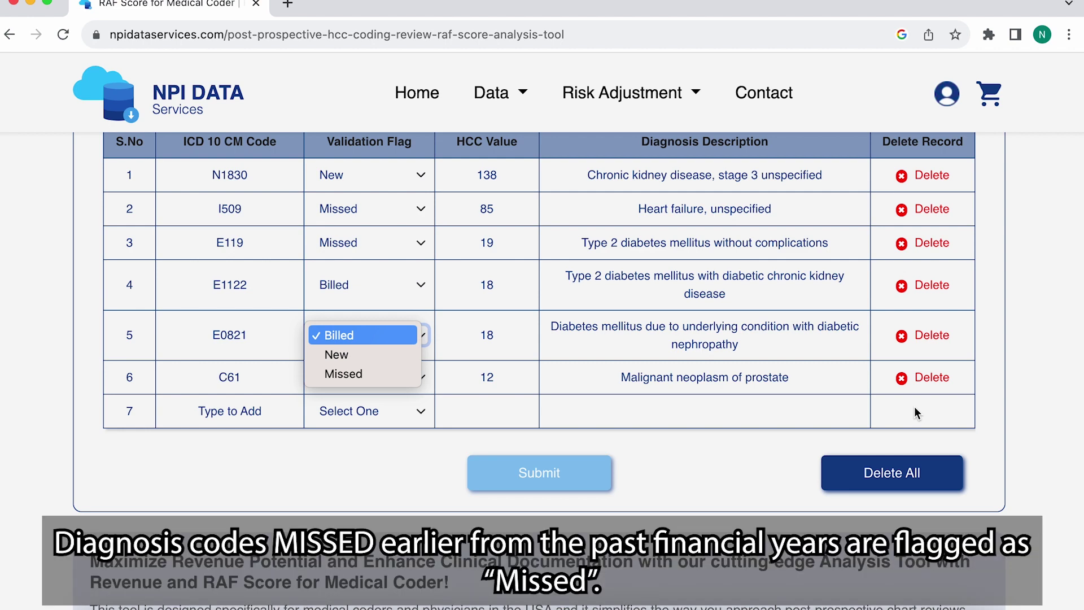
key(Down)
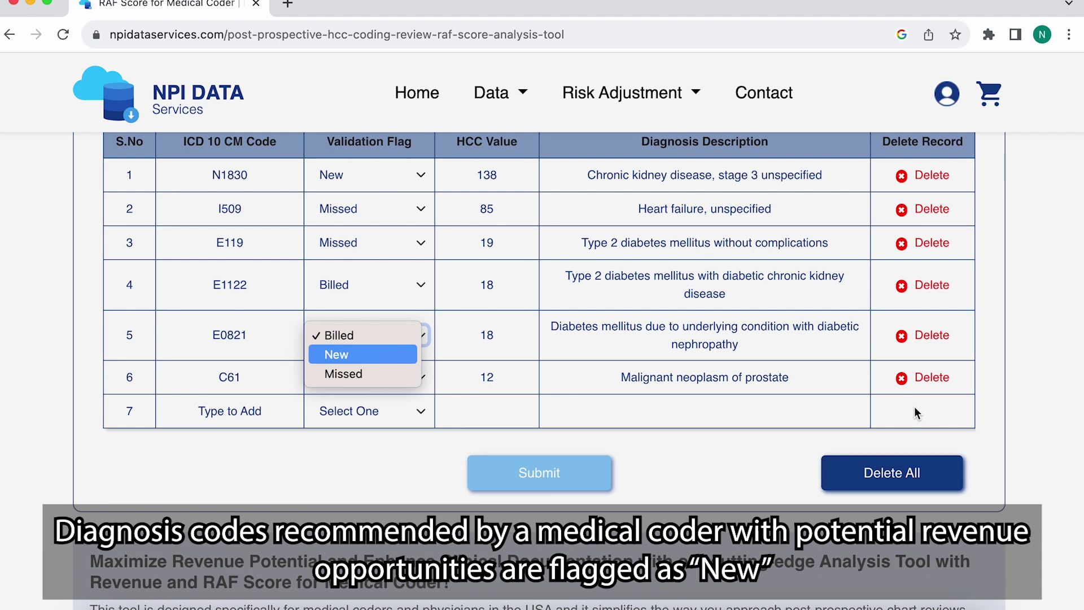
key(Return)
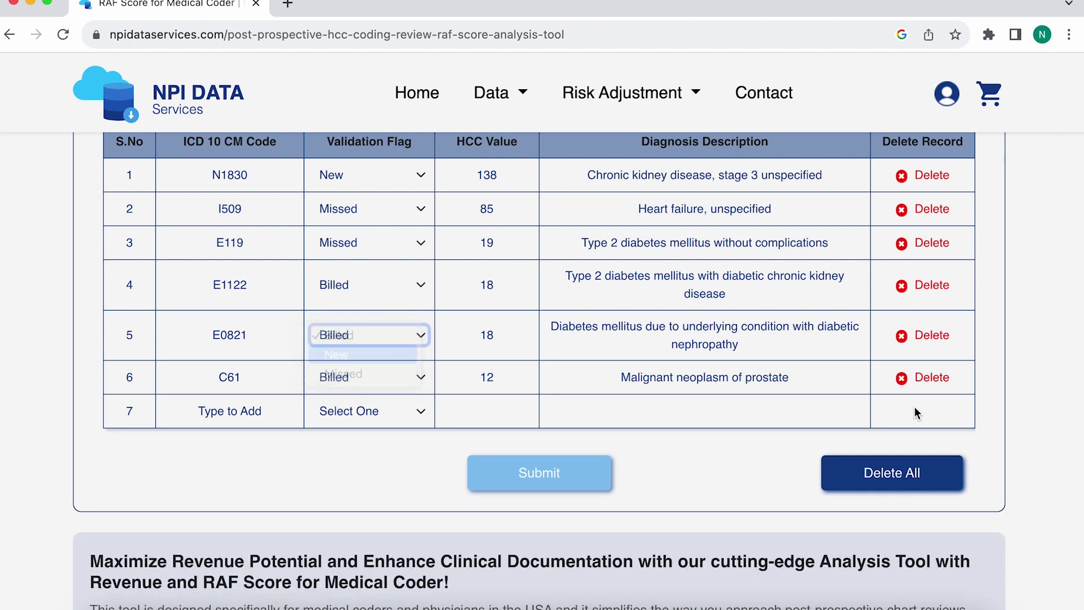
key(n)
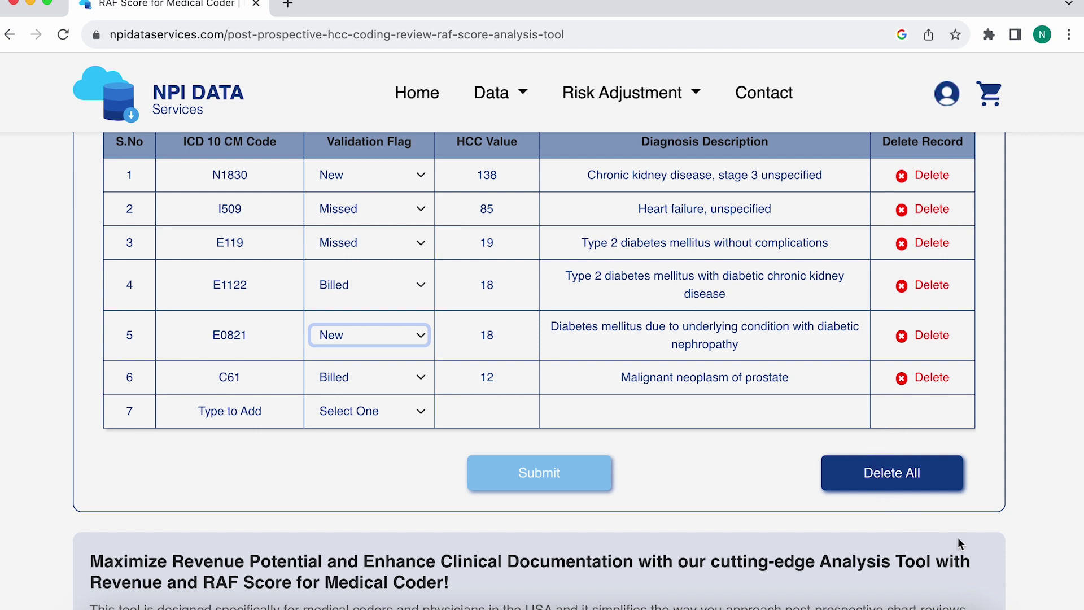
click(994, 548)
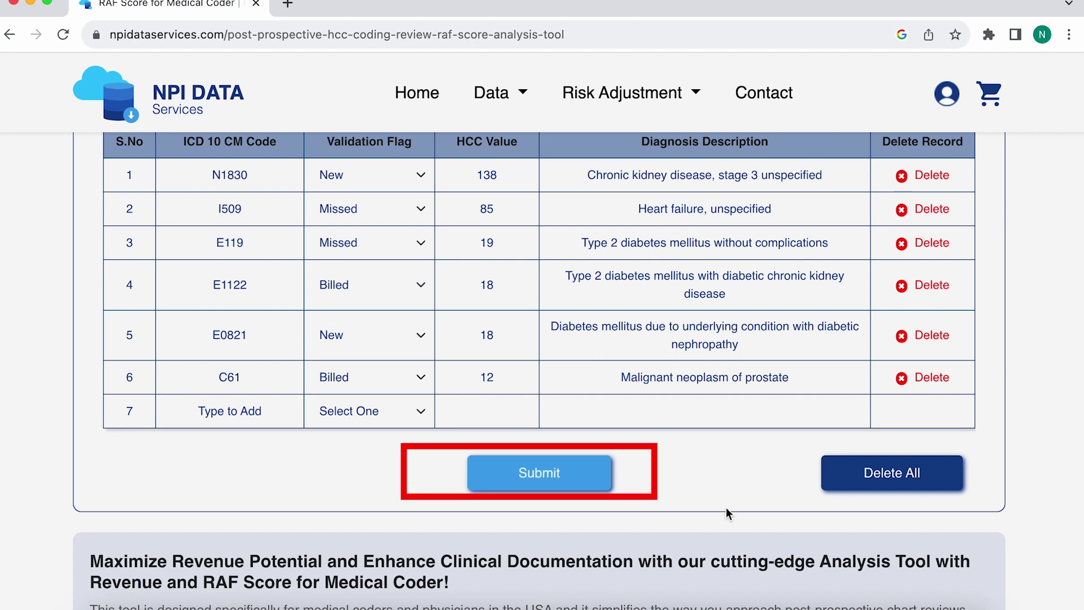
- Submit the flagged diagnosis codes and review the Revenue Impact Analysis table down to its Grand Total row
click(583, 489)
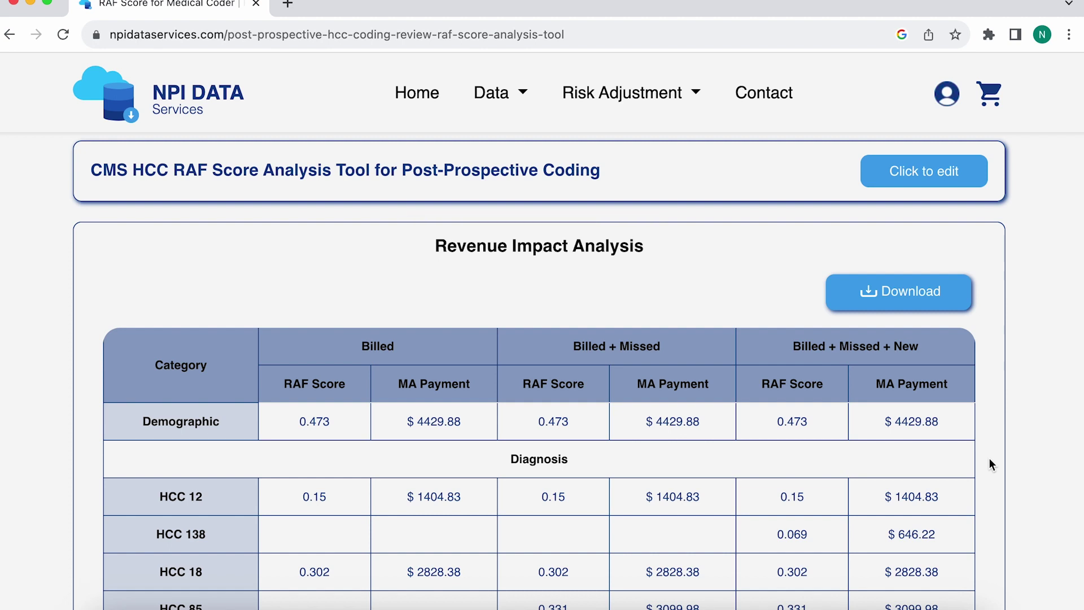
scroll(989, 460, down, 1)
scroll(989, 464, down, 1)
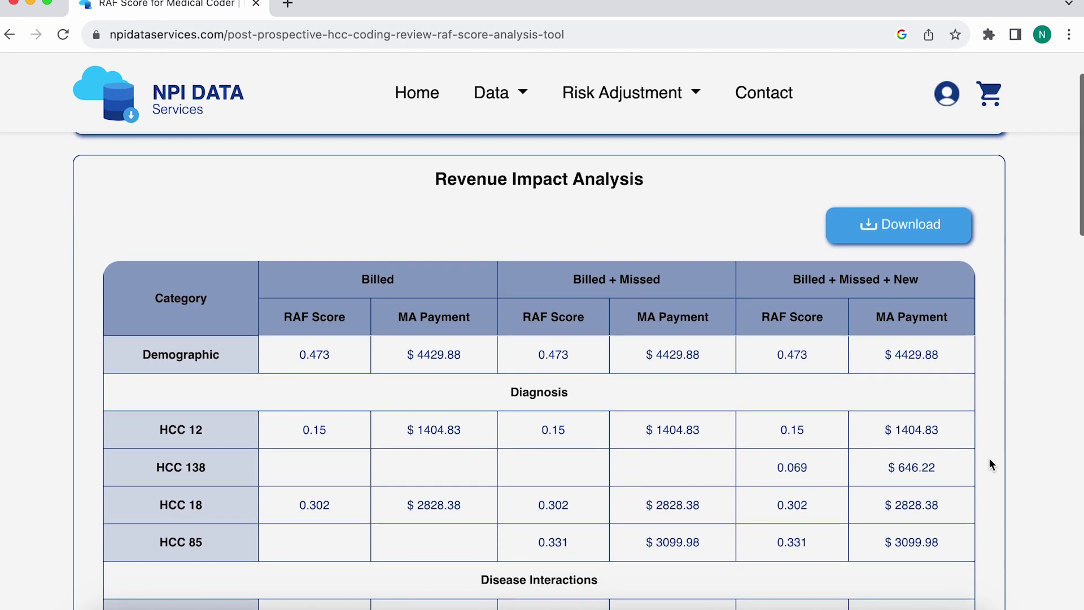
scroll(990, 464, down, 1)
scroll(990, 459, down, 1)
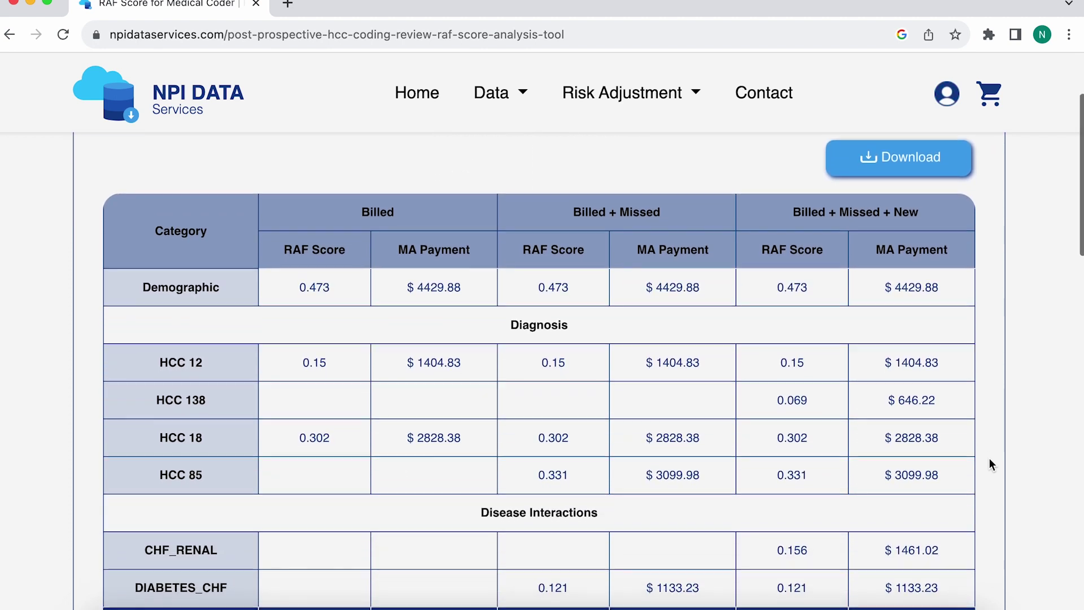
scroll(989, 459, down, 2)
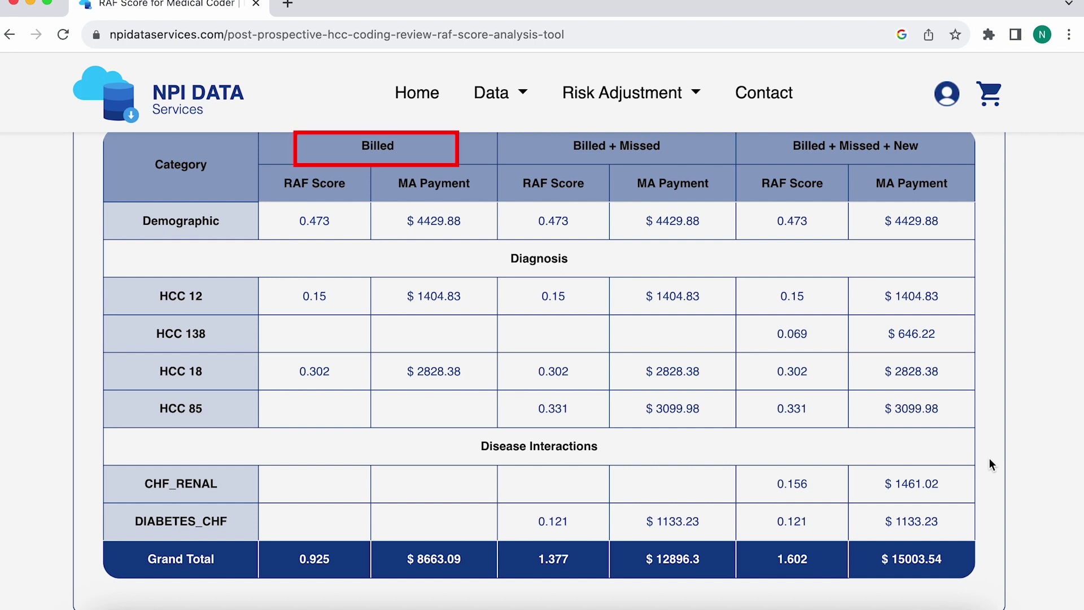
scroll(990, 464, up, 1)
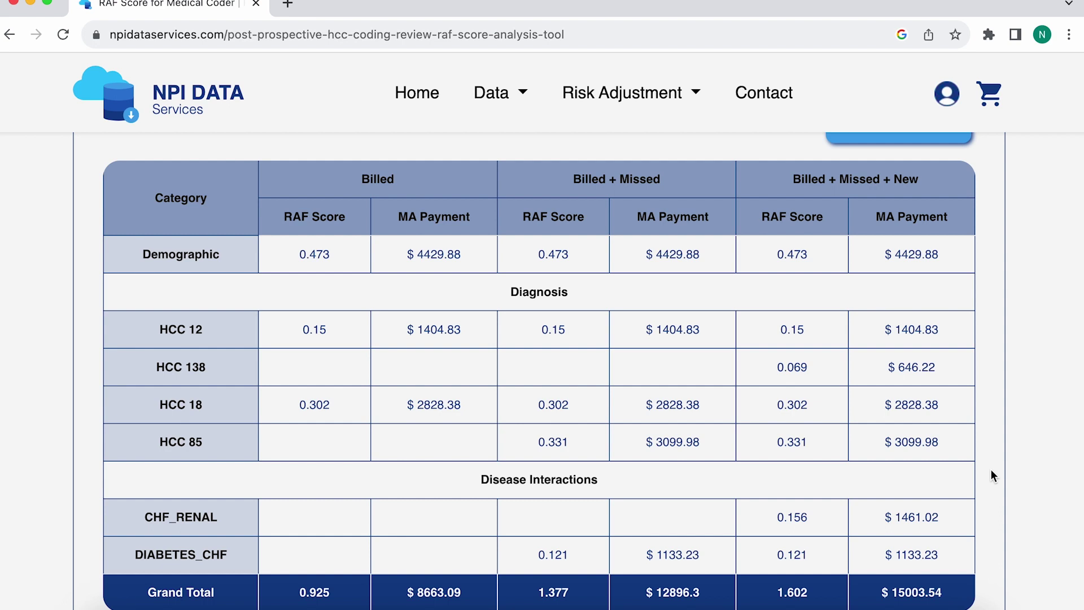
scroll(992, 471, down, 1)
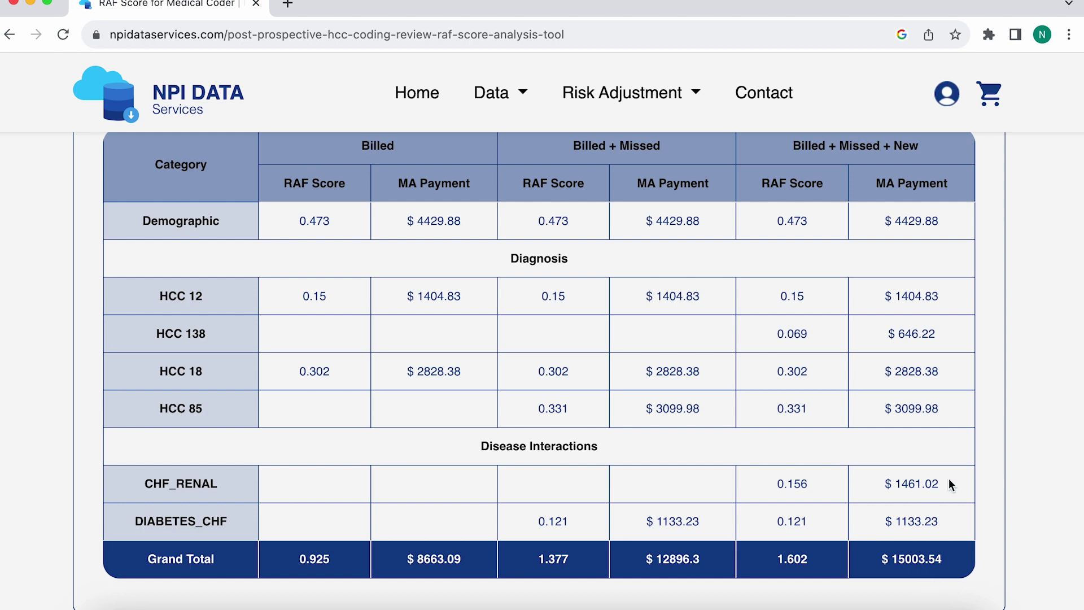
- Reopen the submitted entry for editing and delete the N1830 record from the code table
scroll(982, 479, up, 5)
click(935, 169)
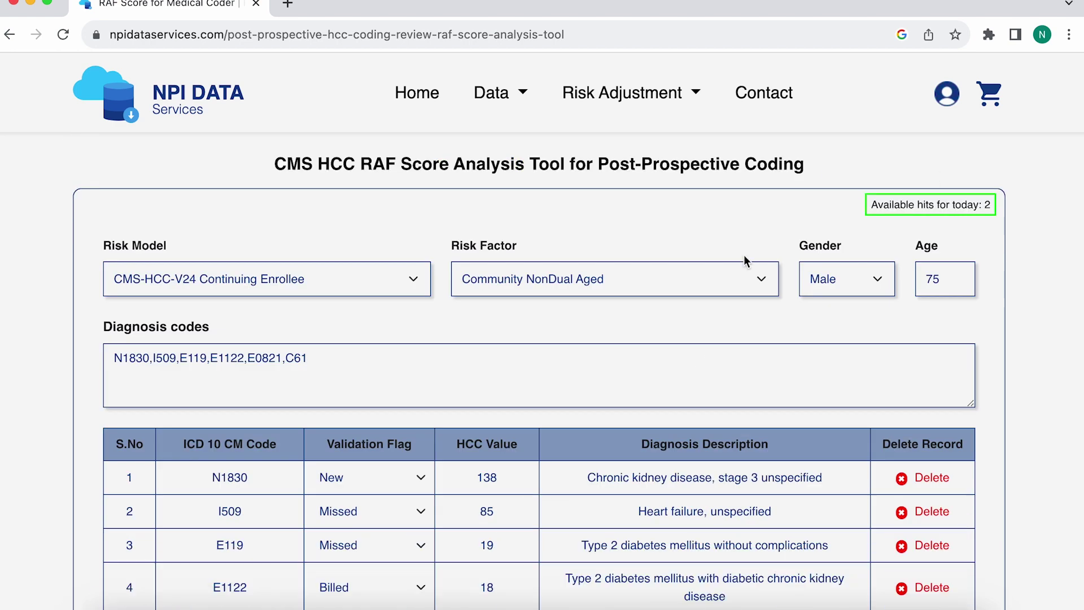
click(902, 479)
- Resubmit the remaining diagnosis codes and review the recalculated Revenue Impact Analysis down to the Grand Total
scroll(985, 459, down, 3)
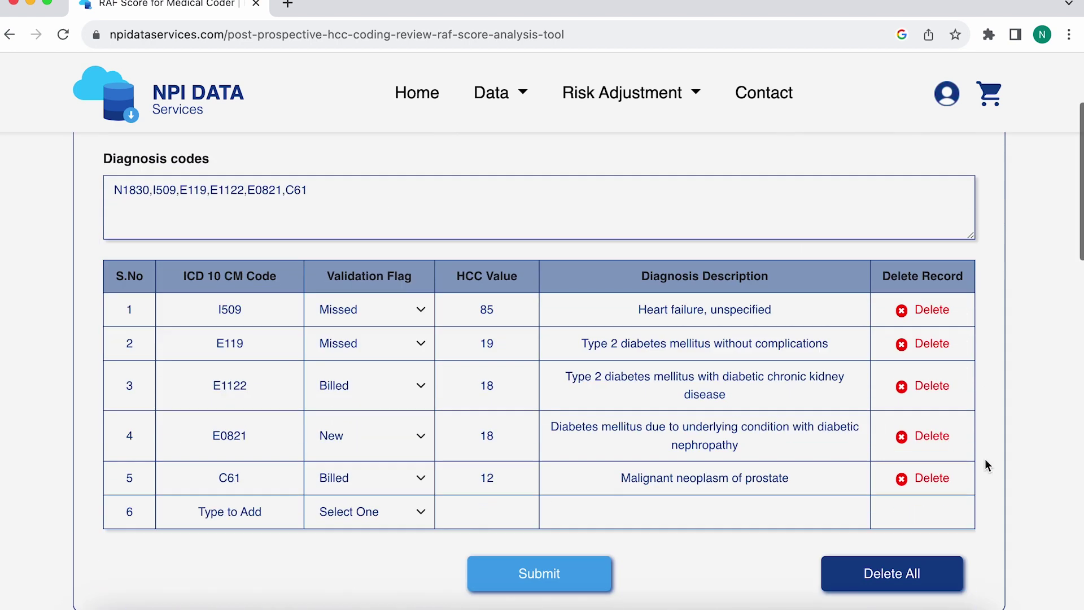
click(561, 508)
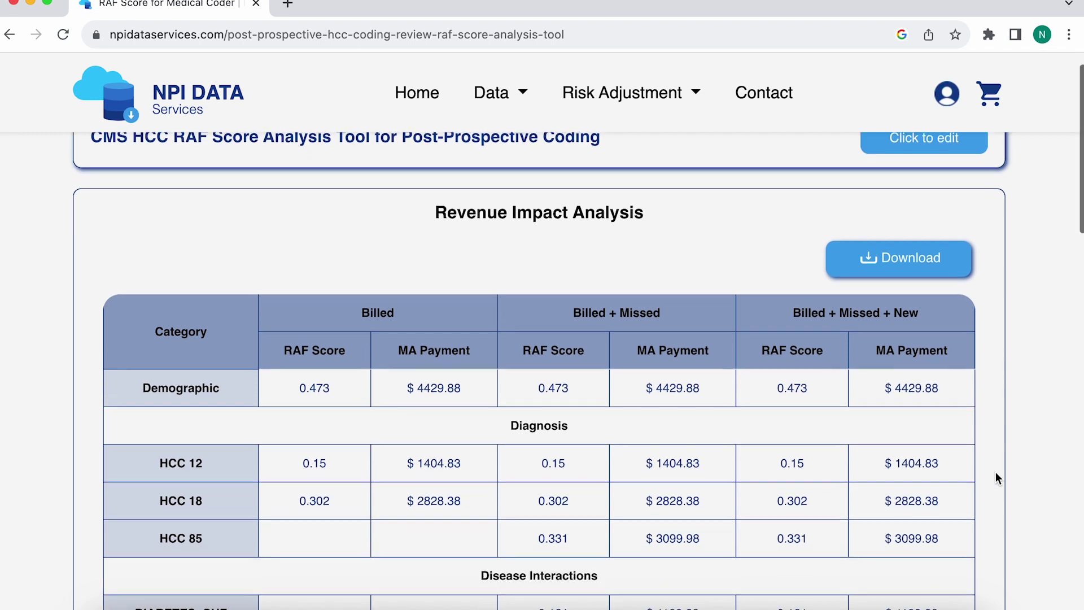
scroll(996, 473, down, 2)
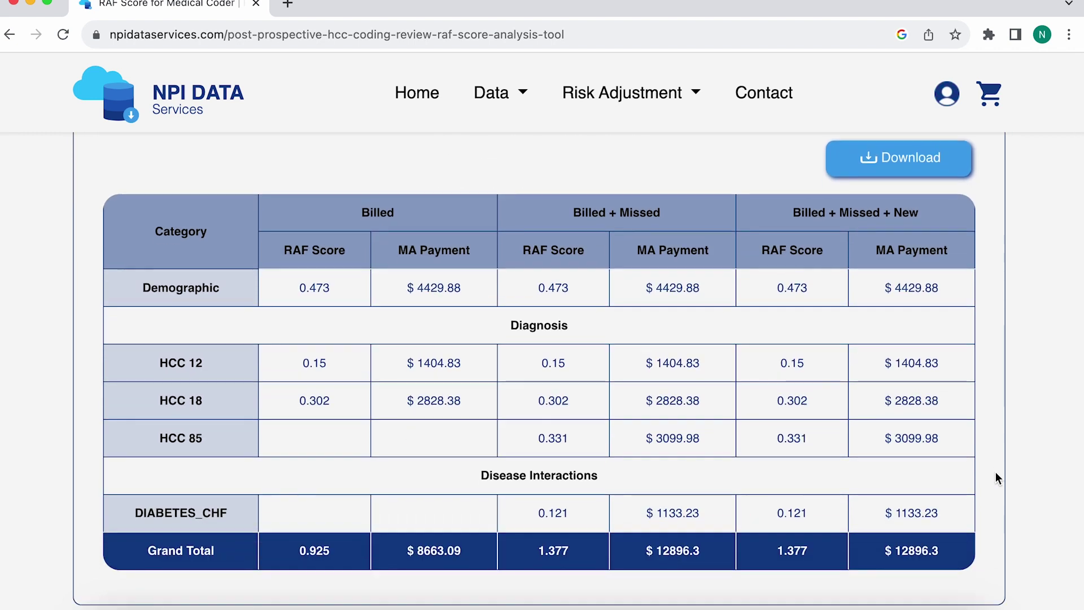